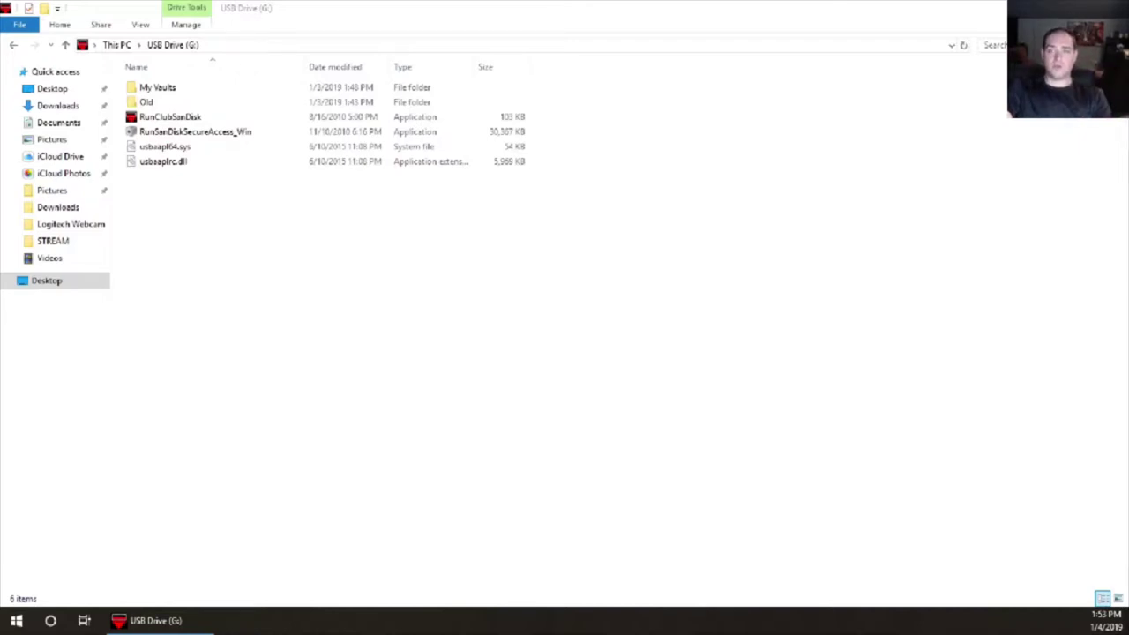
- Create a new folder named DCIM on the USB drive
right_click(429, 327)
mouse_move(499, 509)
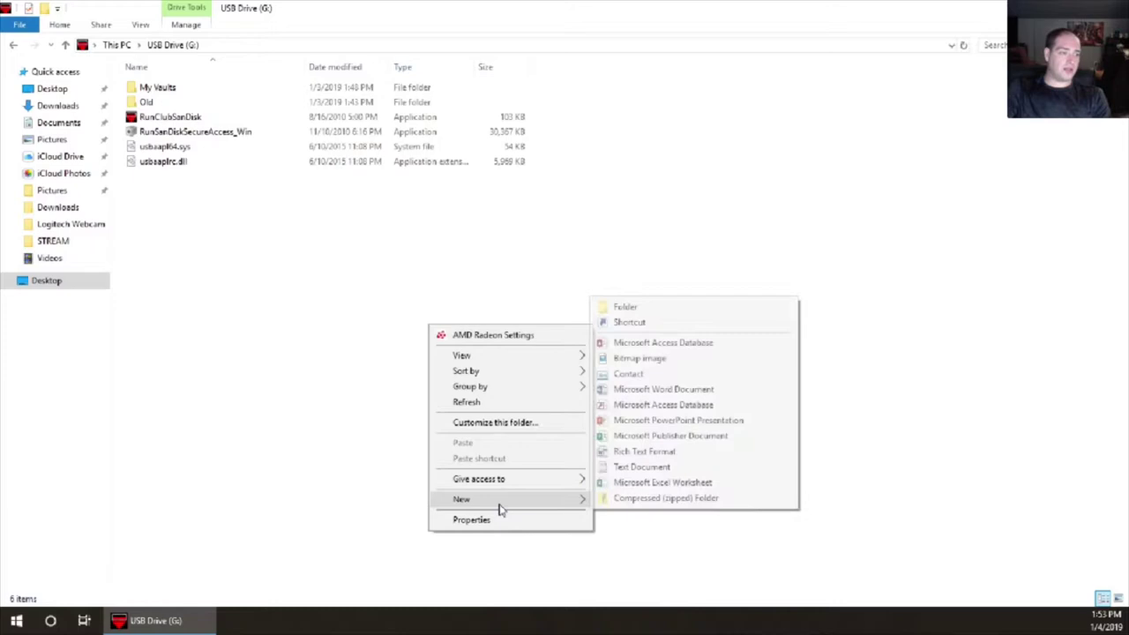
click(663, 308)
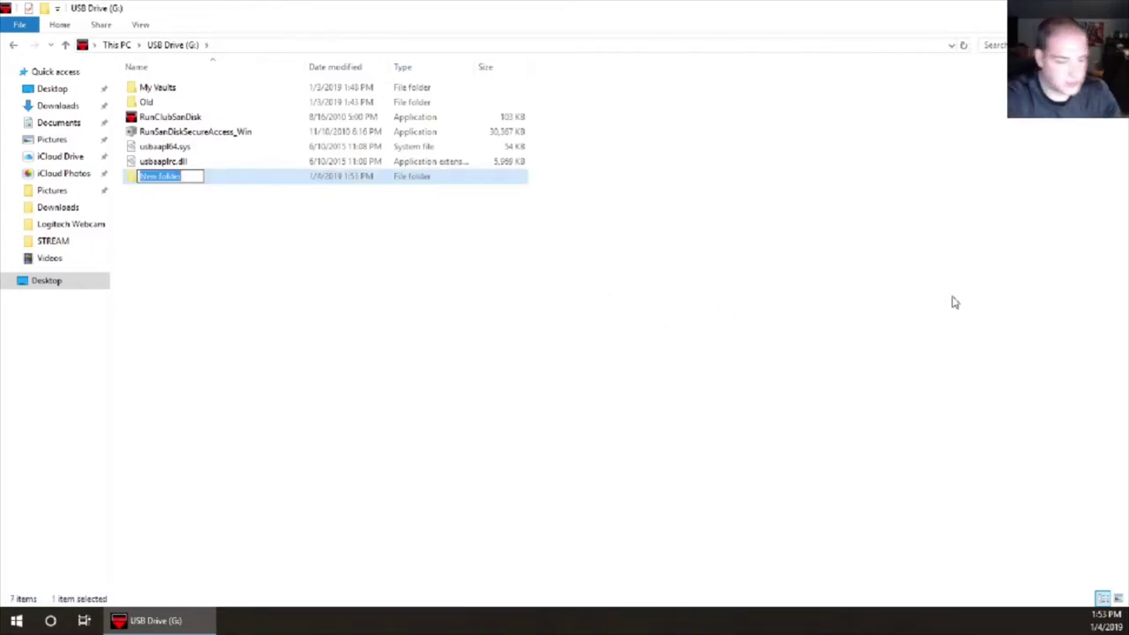
text(DCIM)
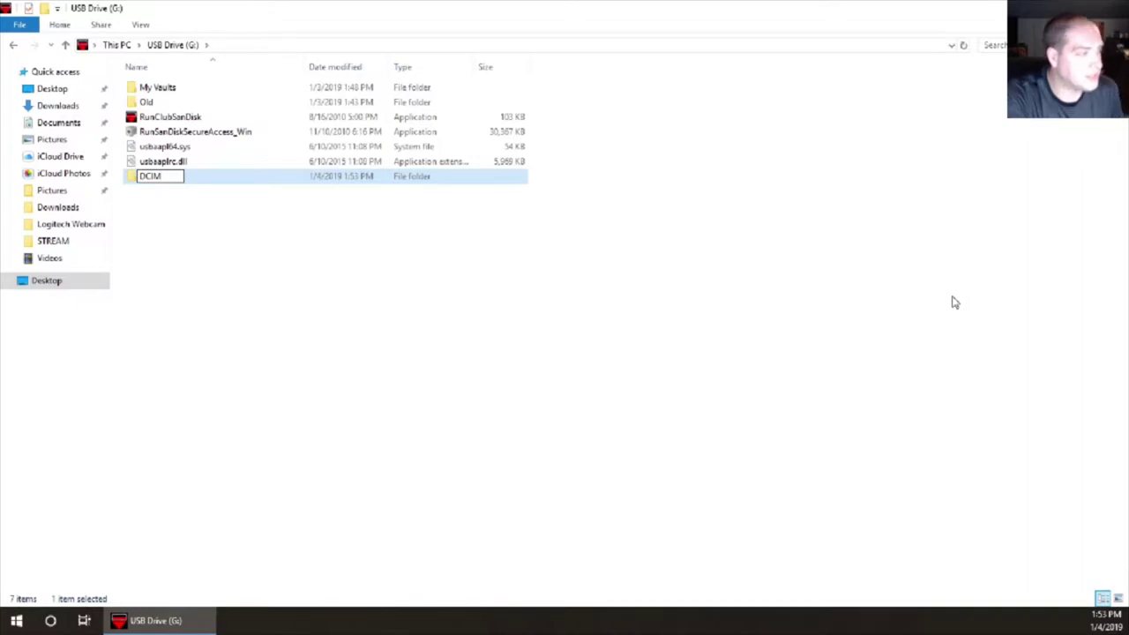
key(Return)
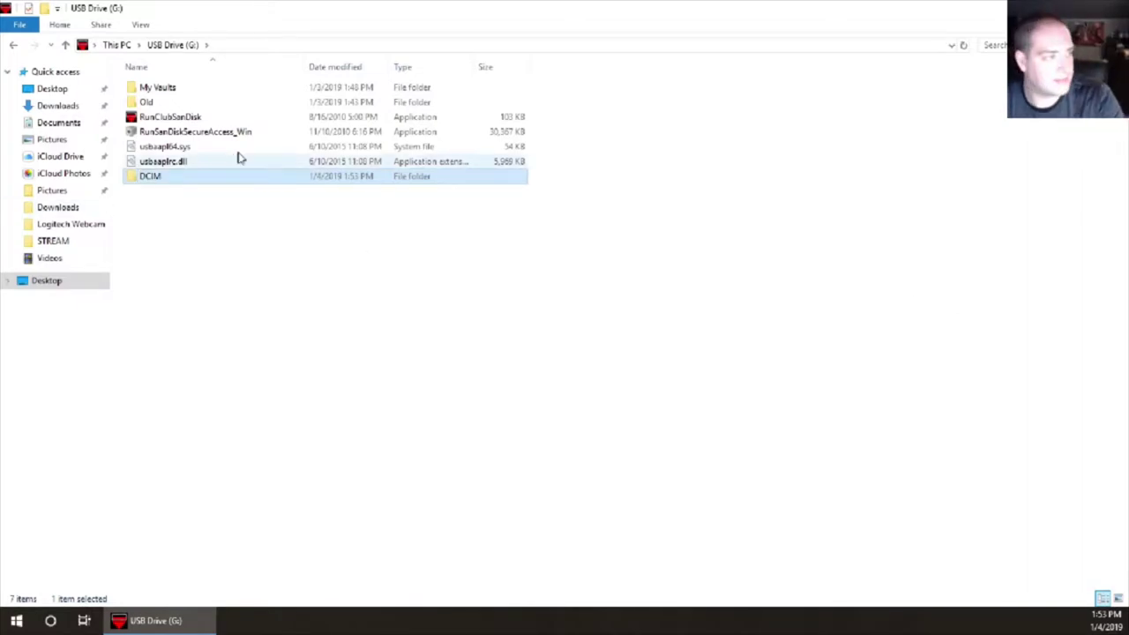
- Inside DCIM, create a new folder named 100MEDIA
double_click(204, 179)
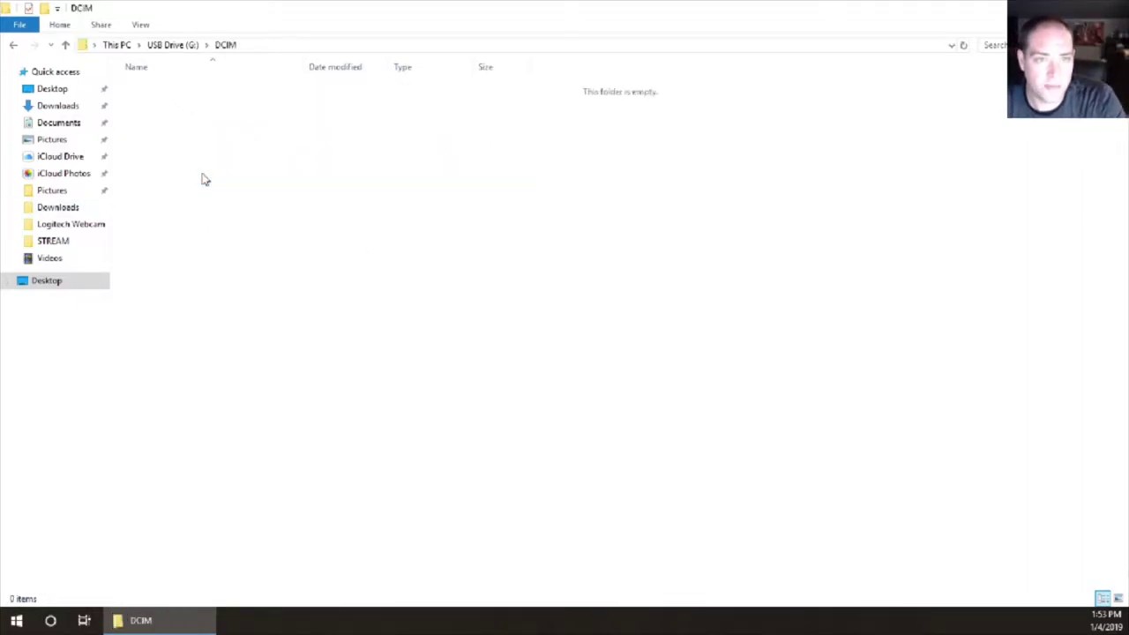
right_click(203, 180)
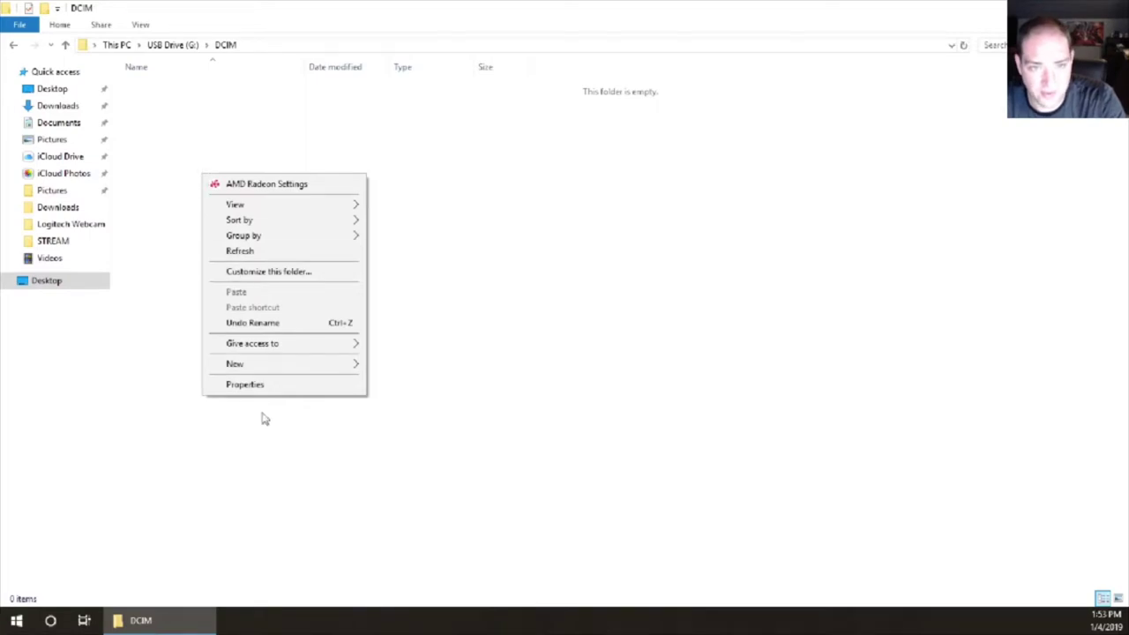
mouse_move(291, 364)
click(543, 375)
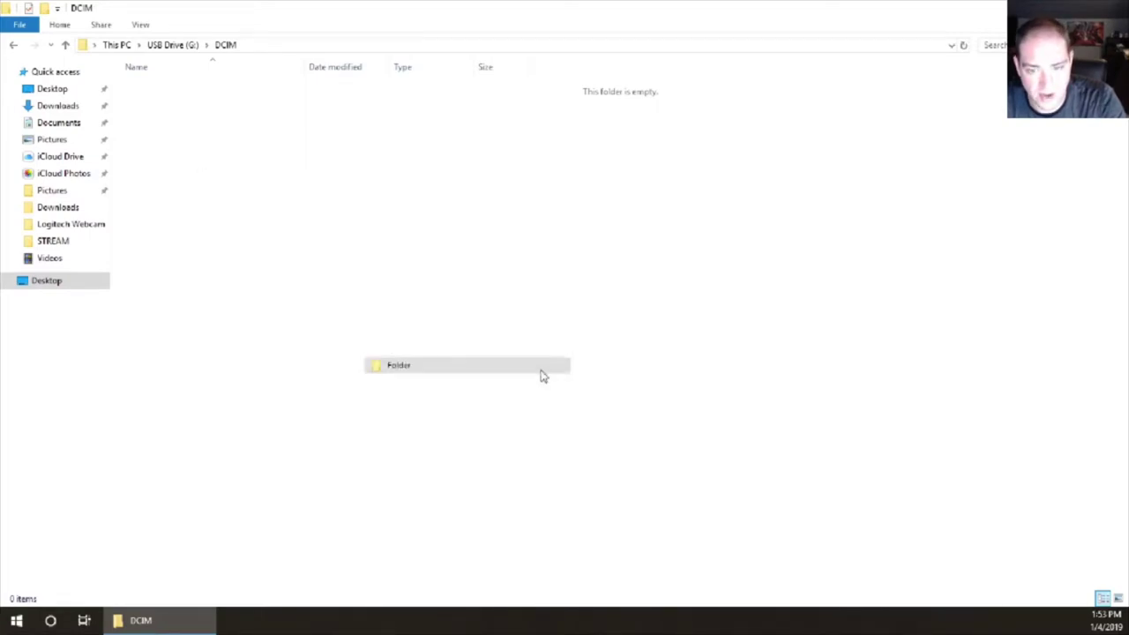
text(100)
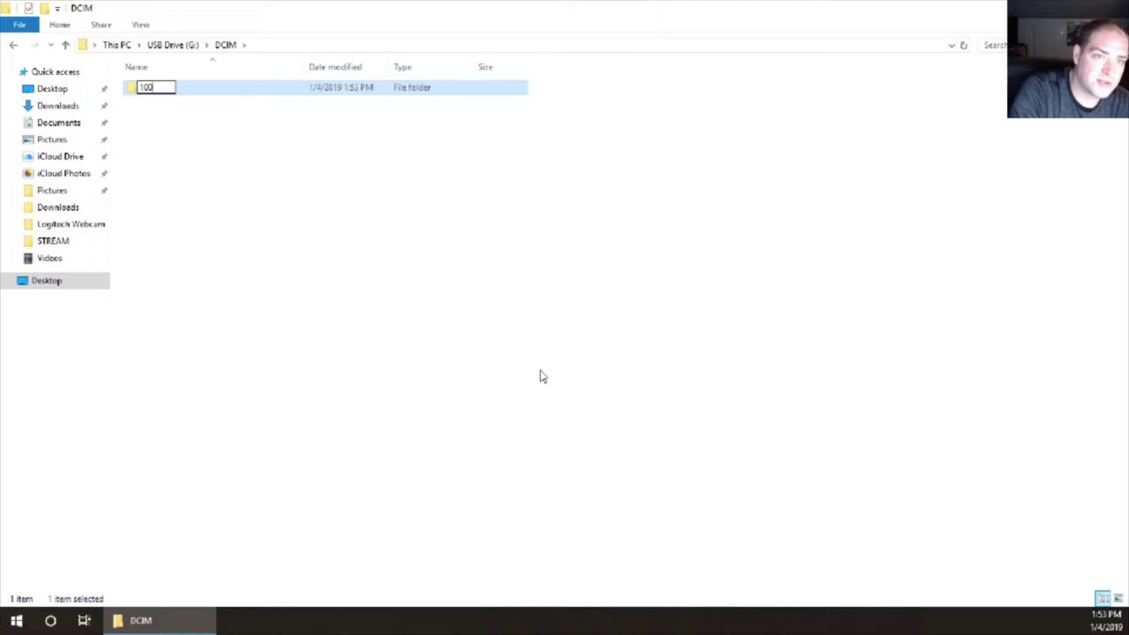
text(MEDIA)
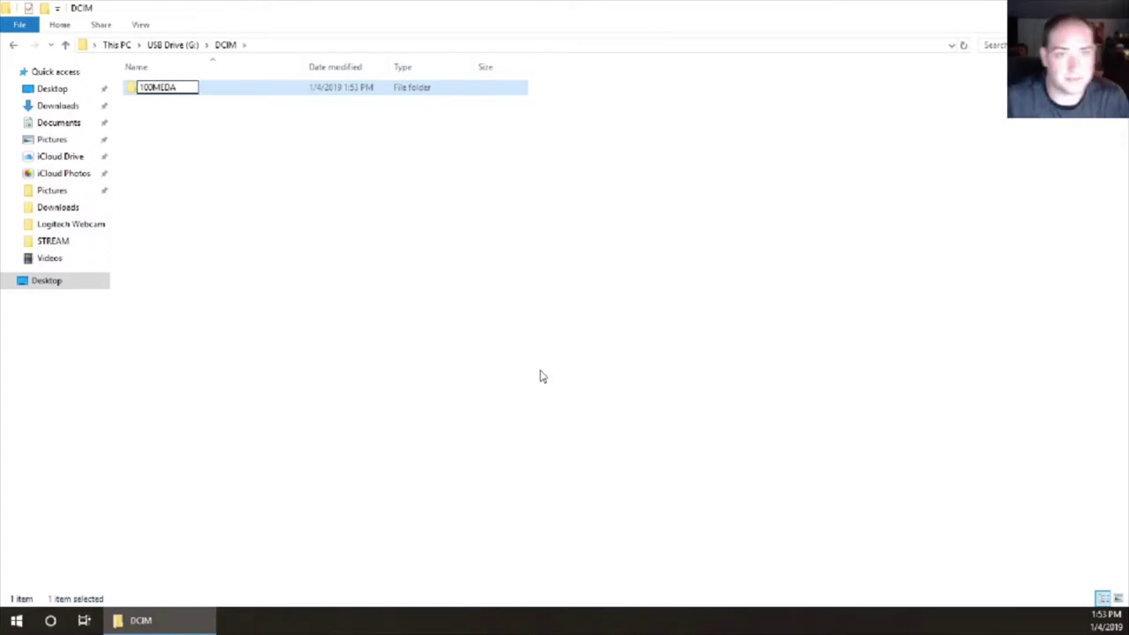
key(BackSpace)
key(BackSpace)
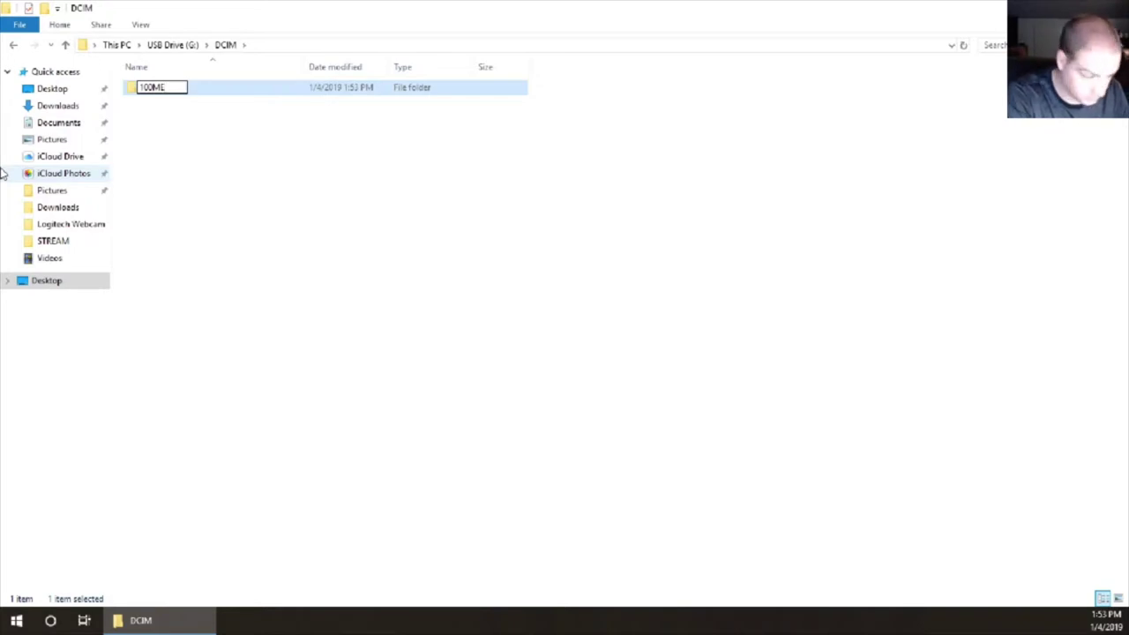
text(DIA)
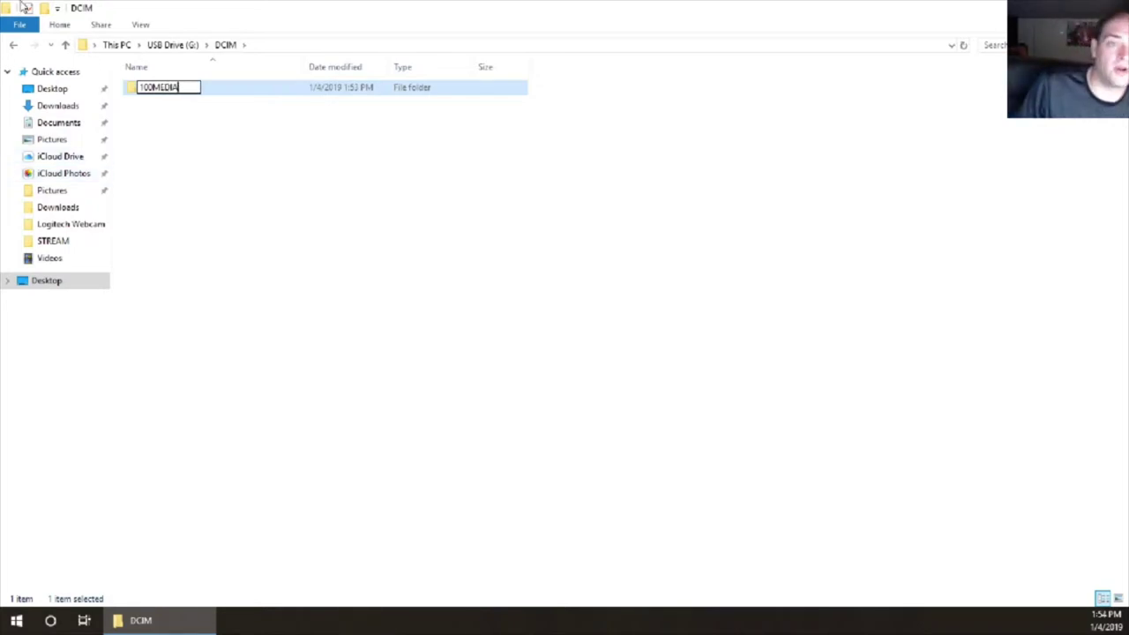
click(567, 347)
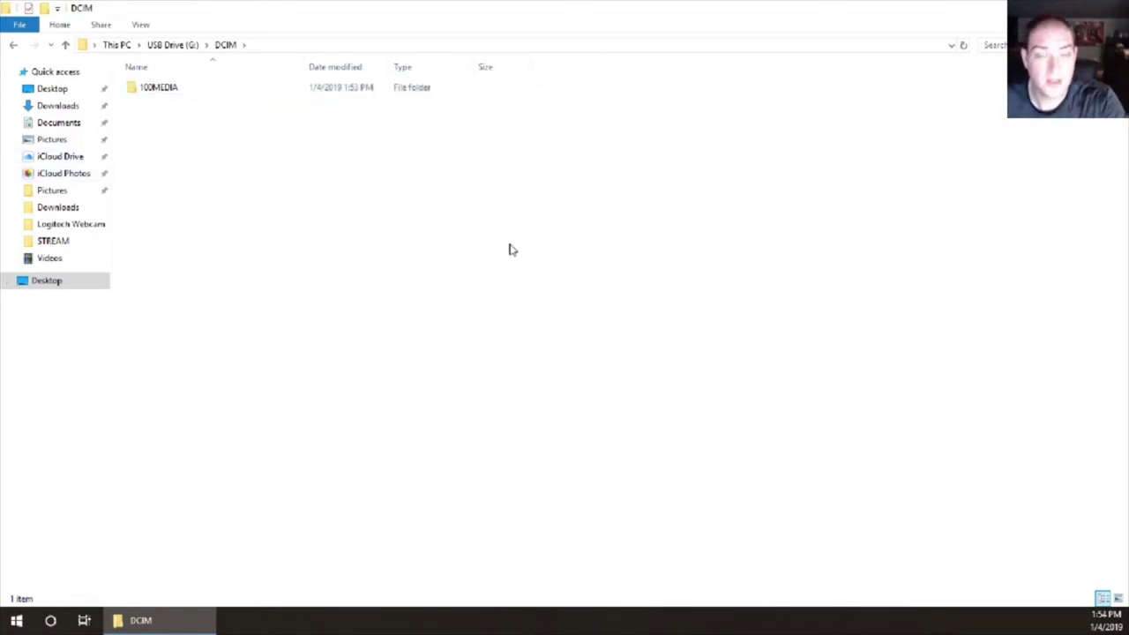
- Open 100MEDIA to confirm it is empty, then return to DCIM
click(338, 89)
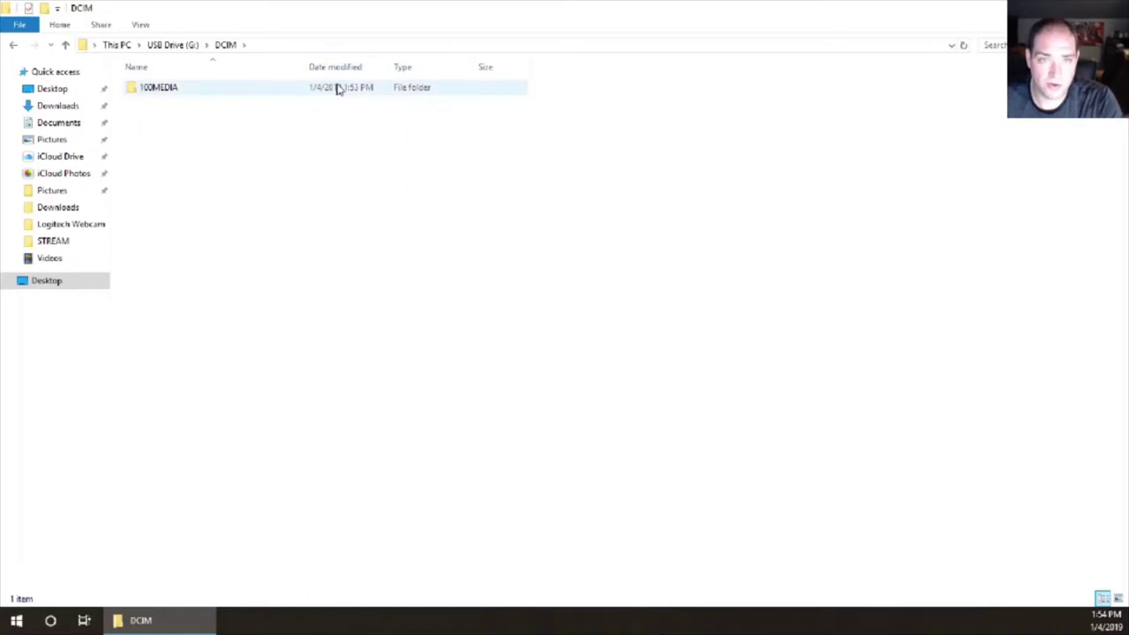
double_click(338, 89)
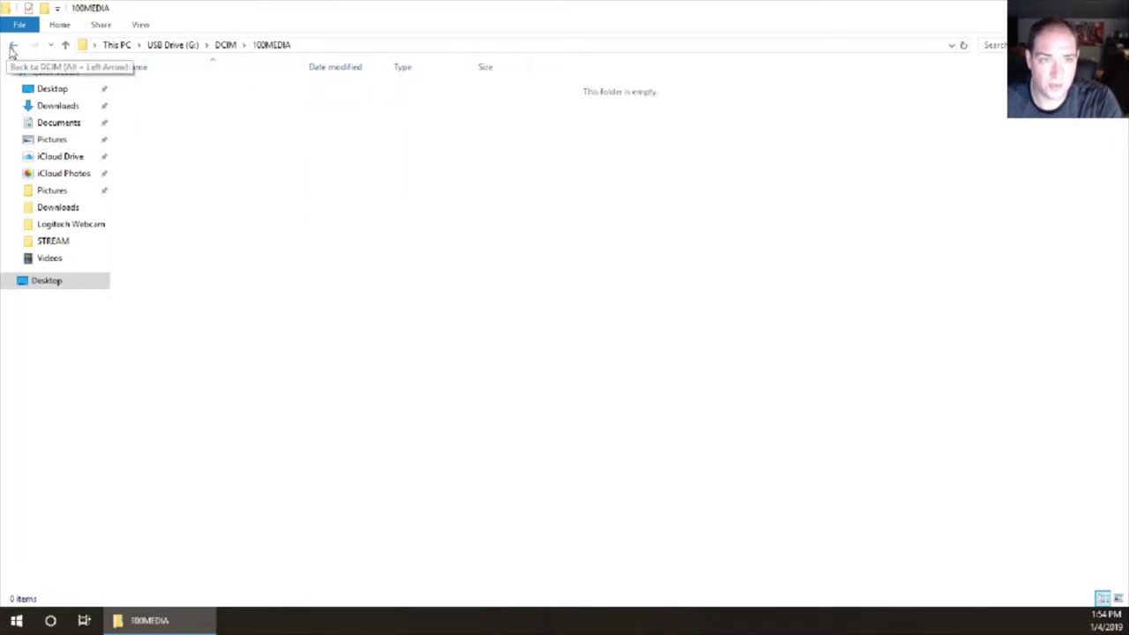
click(13, 45)
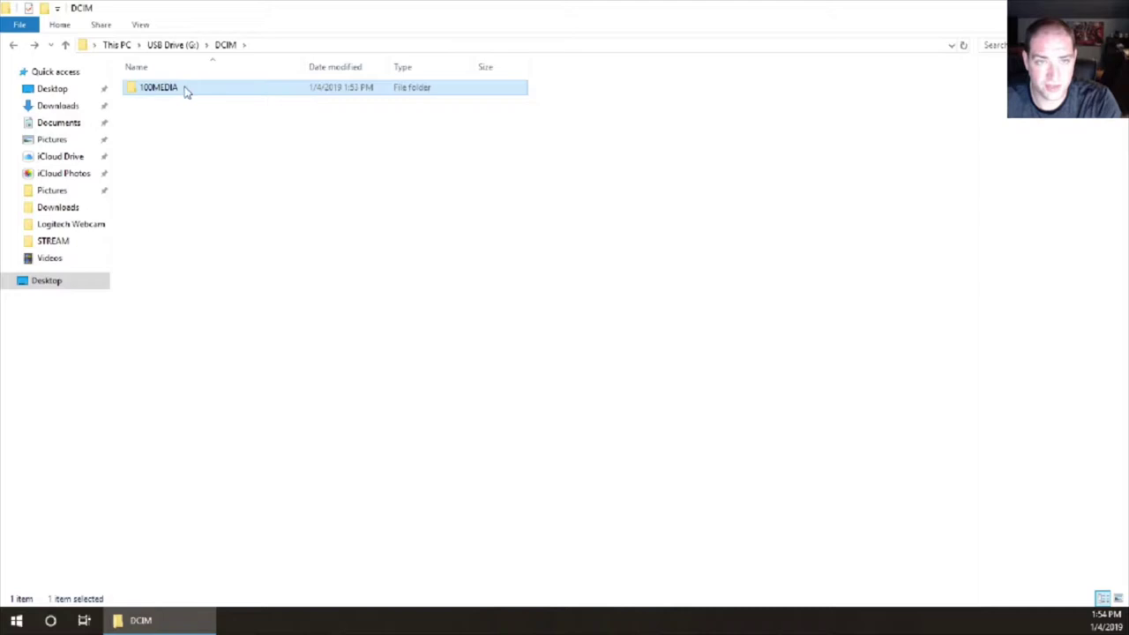
mouse_move(185, 91)
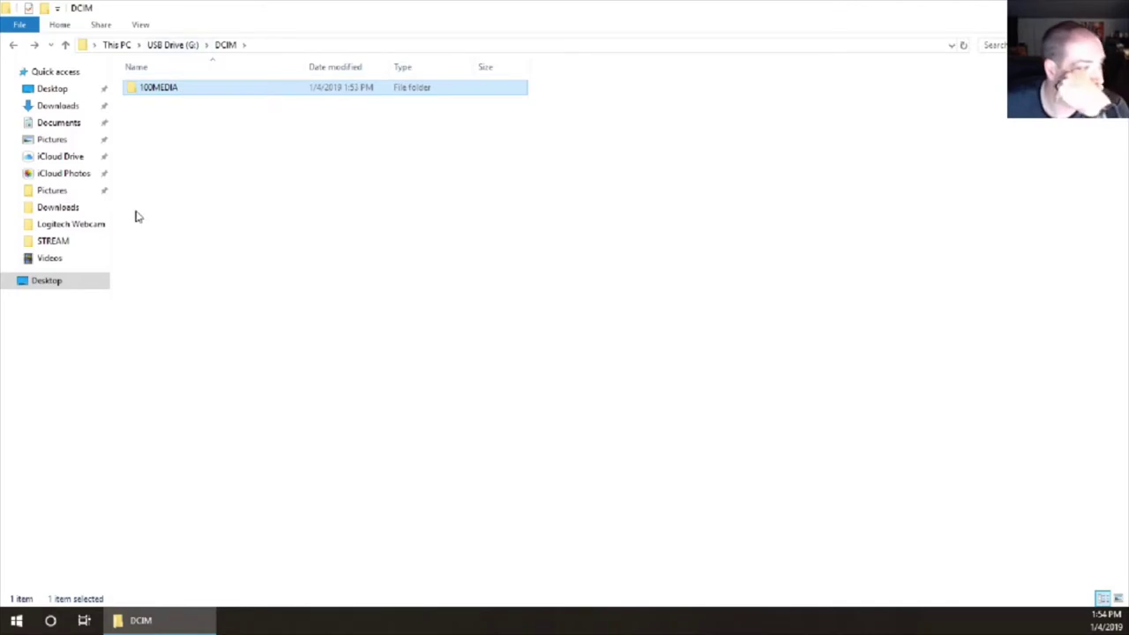
- Open Pictures > 2014 > 2014 TN Trip and pick out photos IMG_3627–IMG_3630
click(38, 193)
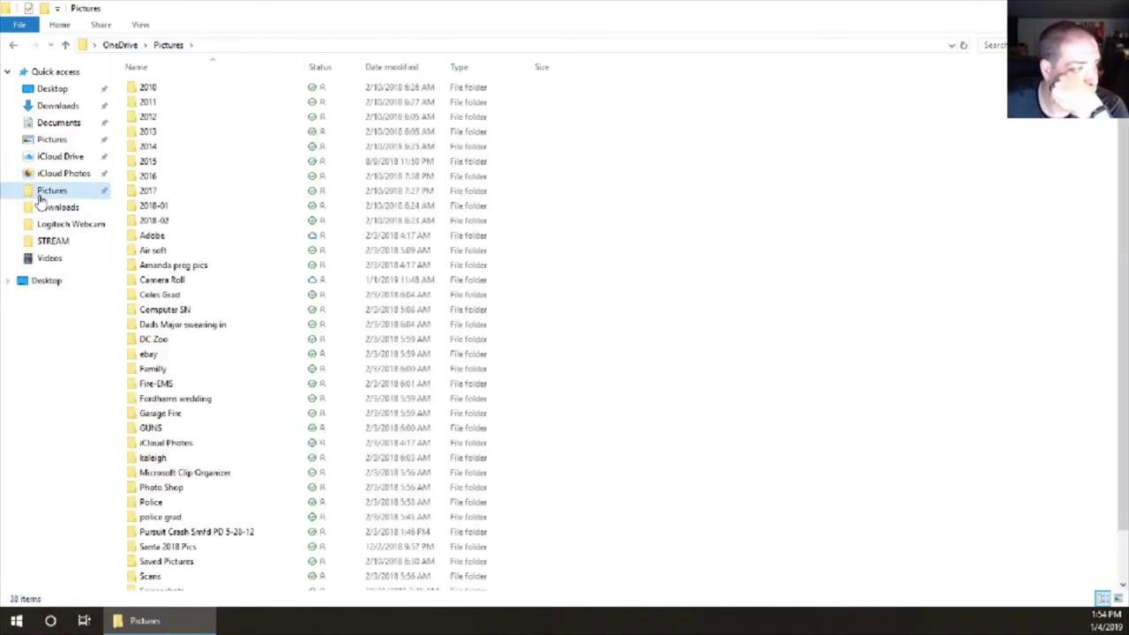
double_click(221, 151)
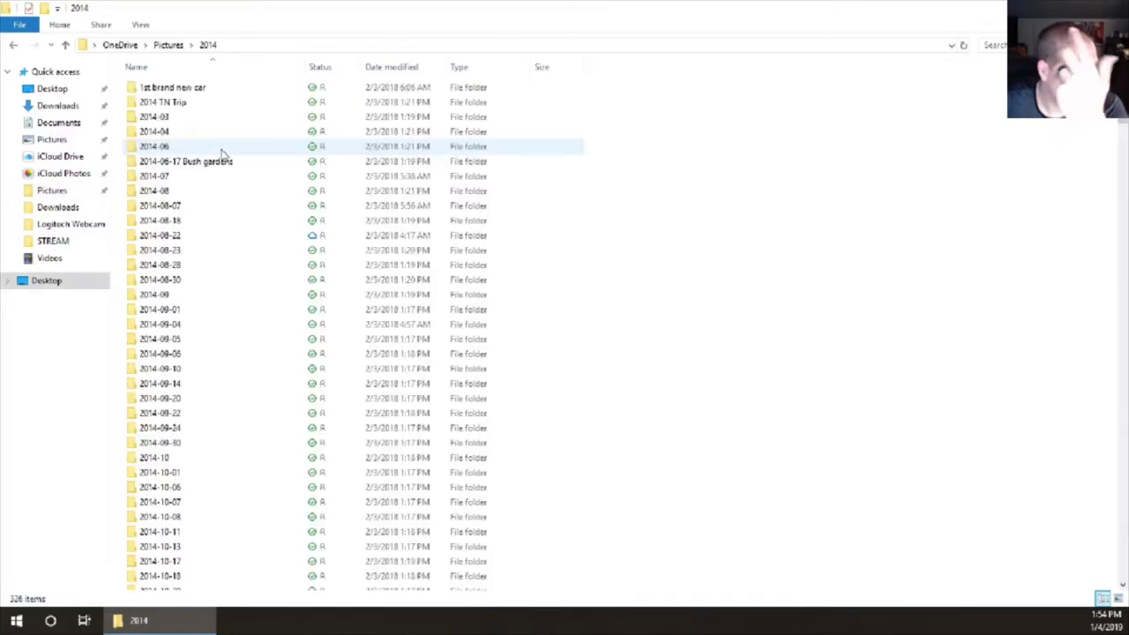
double_click(202, 101)
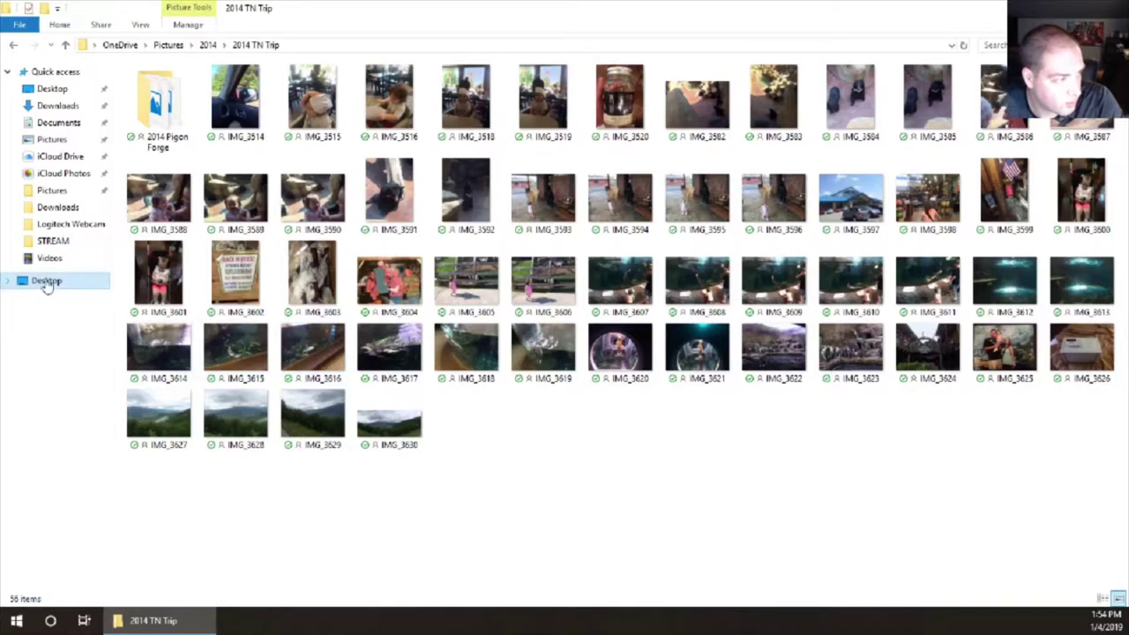
drag(540, 466, 166, 440)
right_click(221, 436)
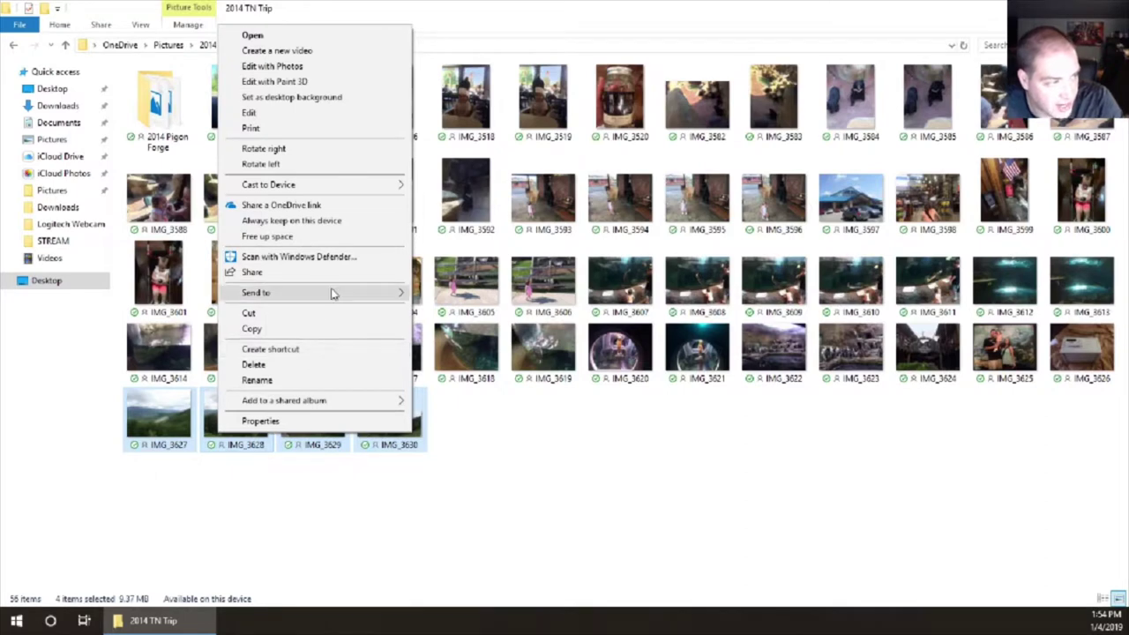
mouse_move(331, 294)
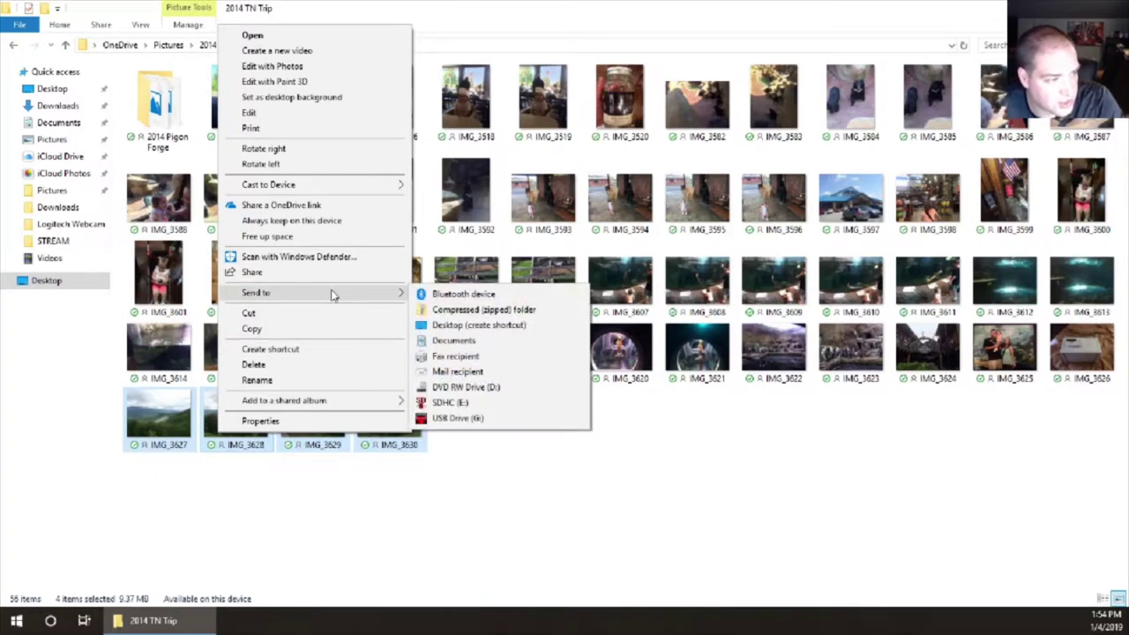
click(703, 428)
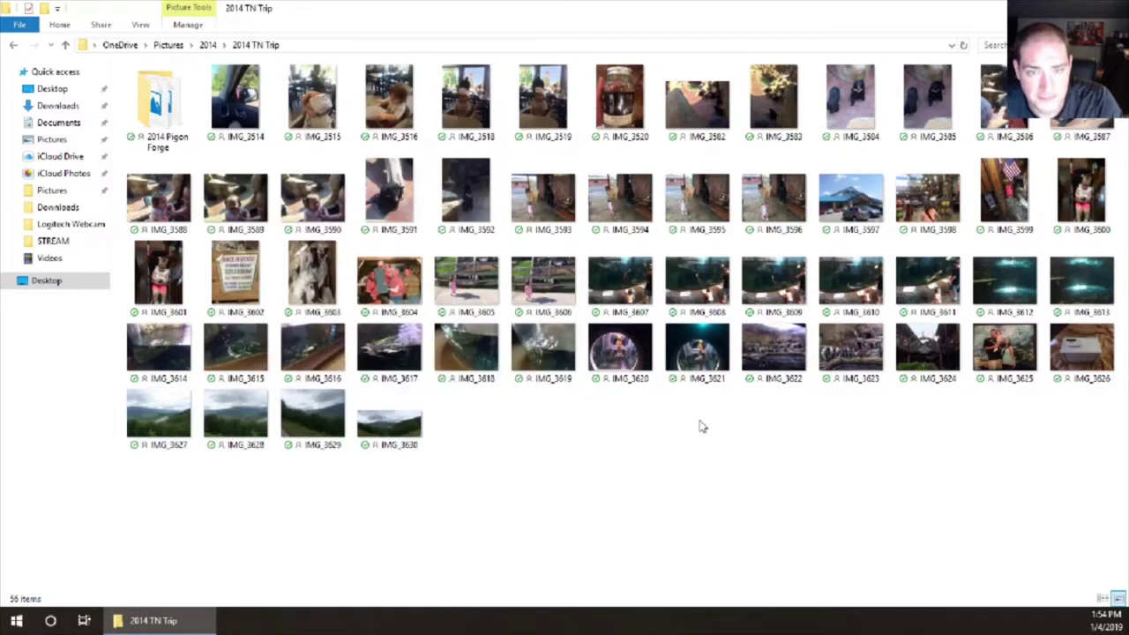
- Copy IMG_3627–IMG_3630 onto the USB drive's DCIM > 100MEDIA folder in the side pane
click(11, 281)
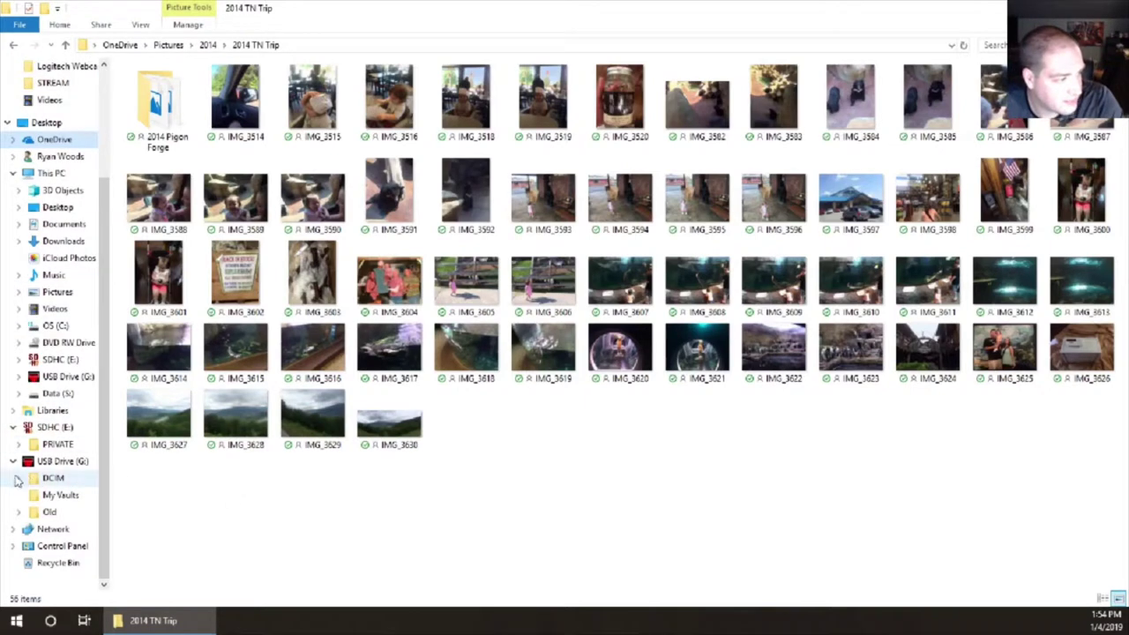
click(16, 481)
drag(154, 501, 459, 399)
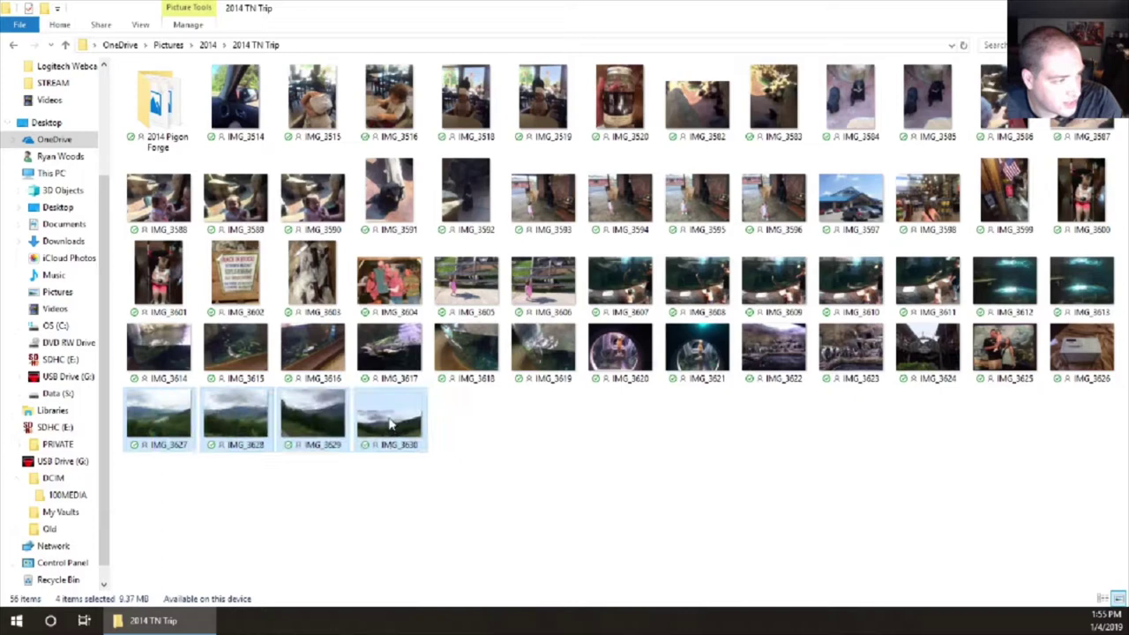
drag(391, 424, 71, 497)
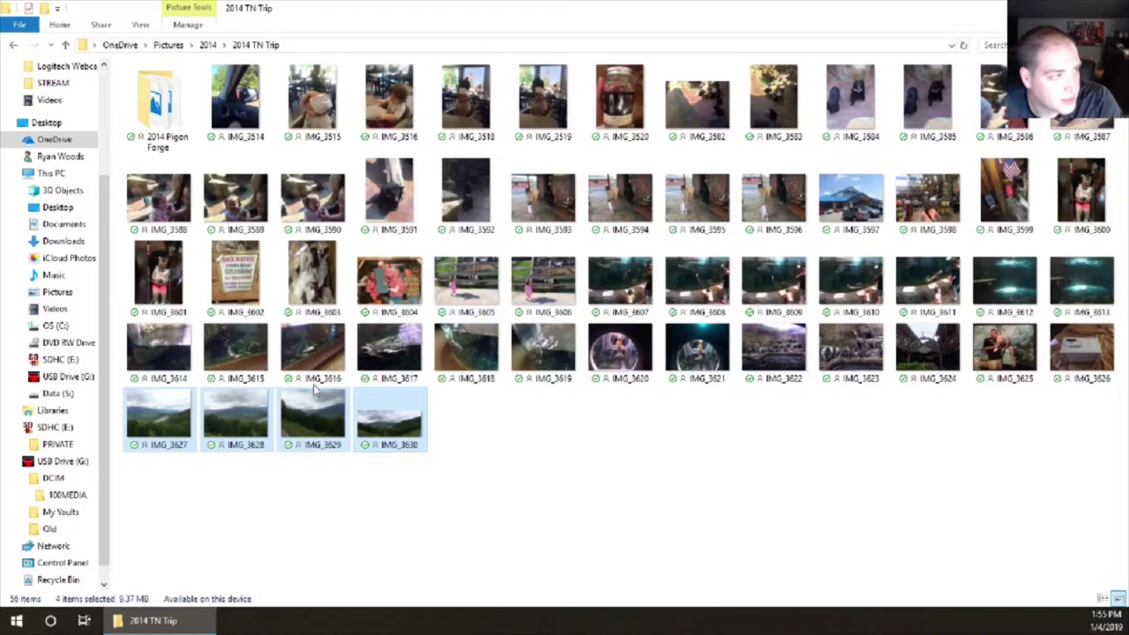
- Collapse the Desktop tree in the navigation pane
click(13, 124)
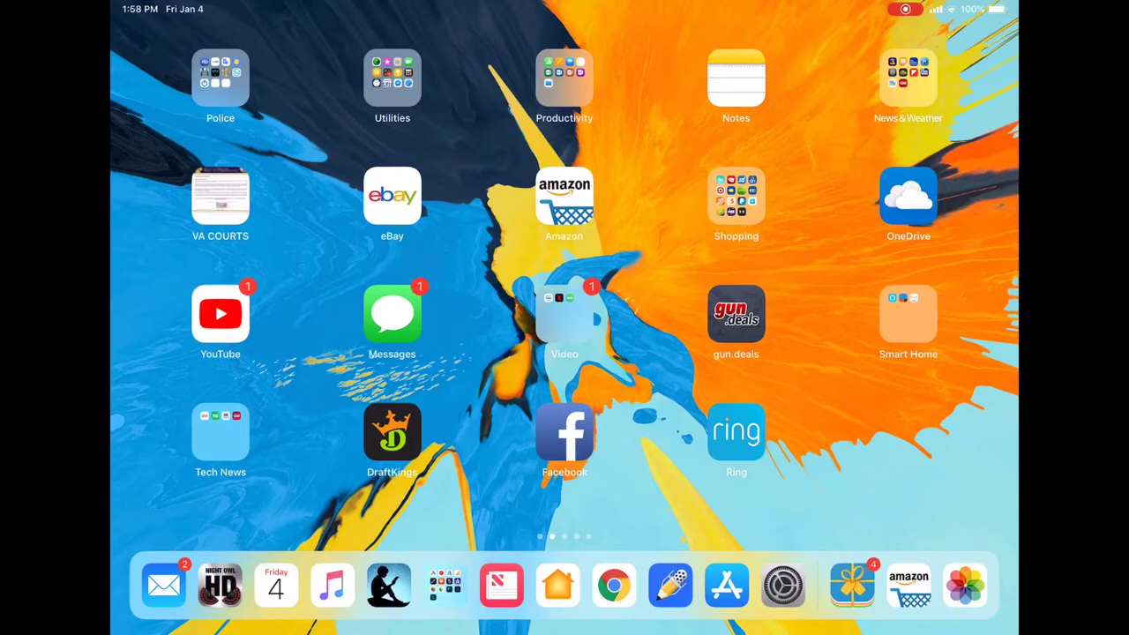
- Launch Photos from the dock to reach its Import tab
click(966, 585)
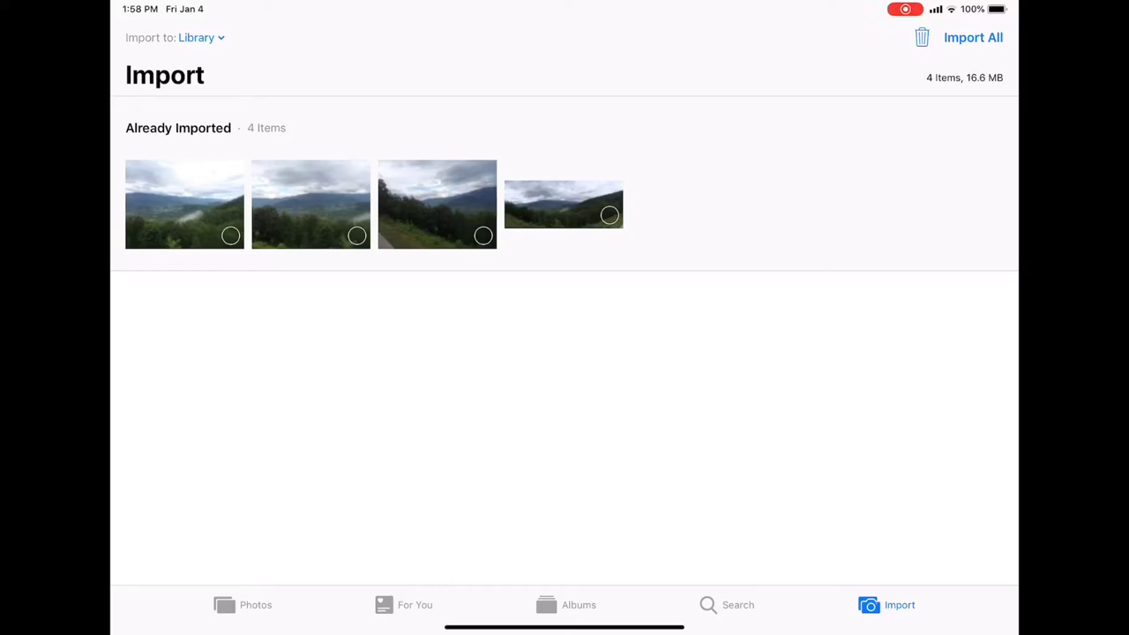
- Select all four photos and set the import destination to a new album named 'Import'
click(563, 203)
click(437, 204)
click(310, 204)
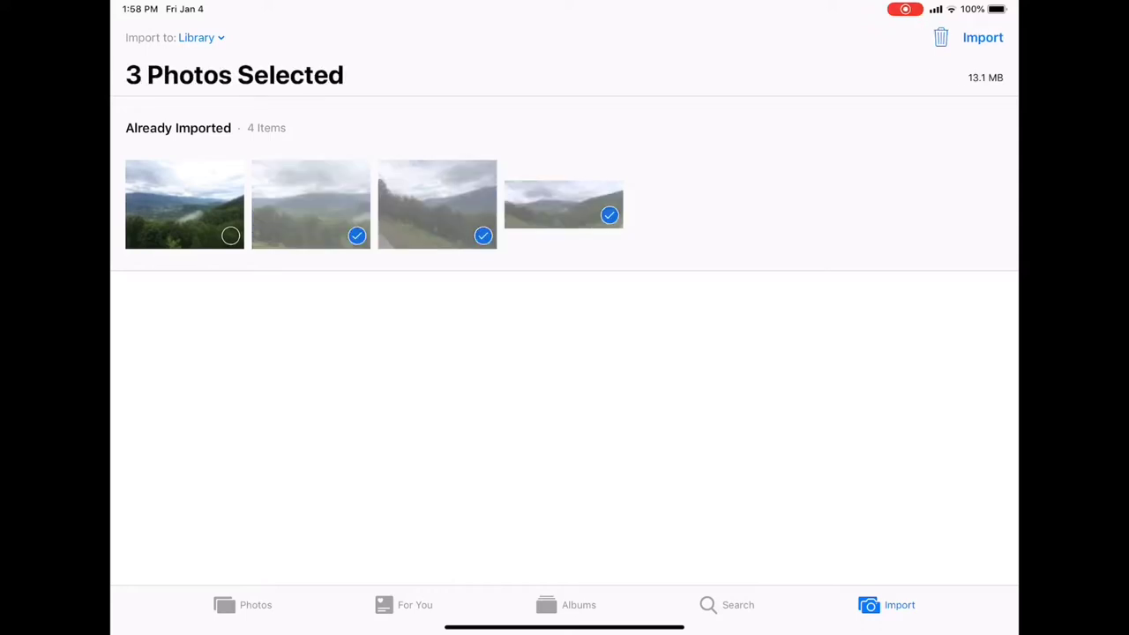
click(199, 37)
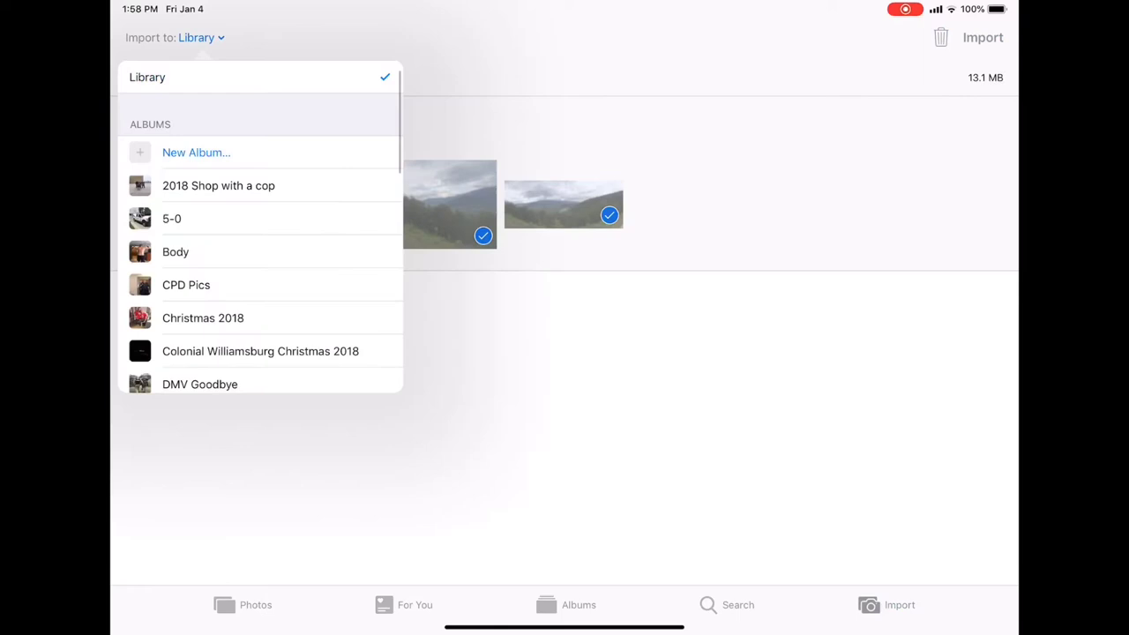
click(195, 152)
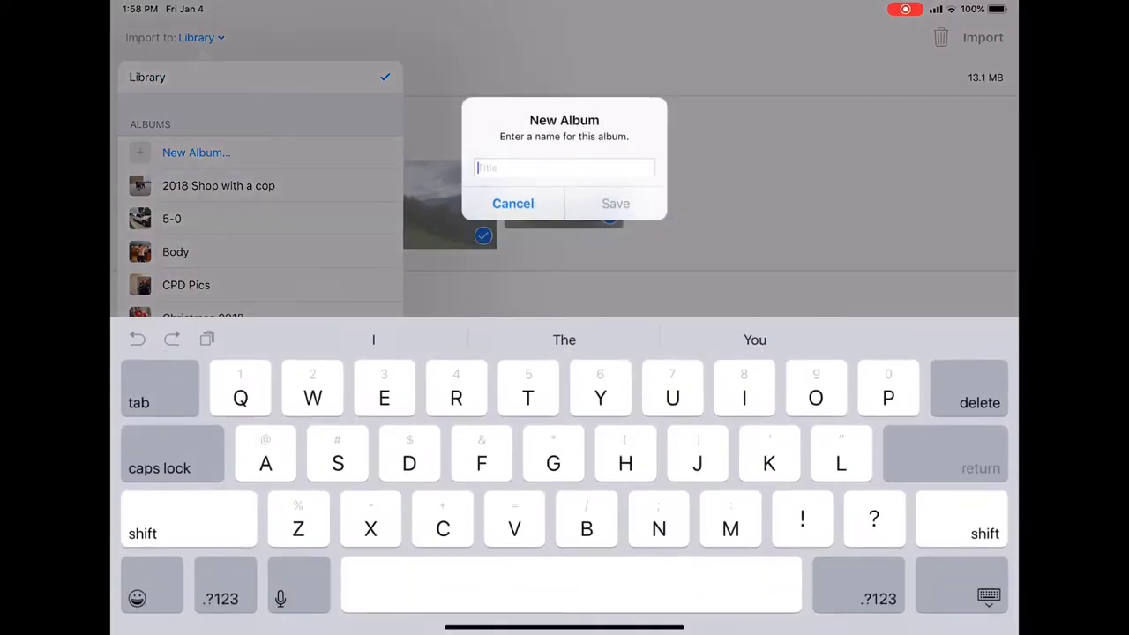
text(Impor)
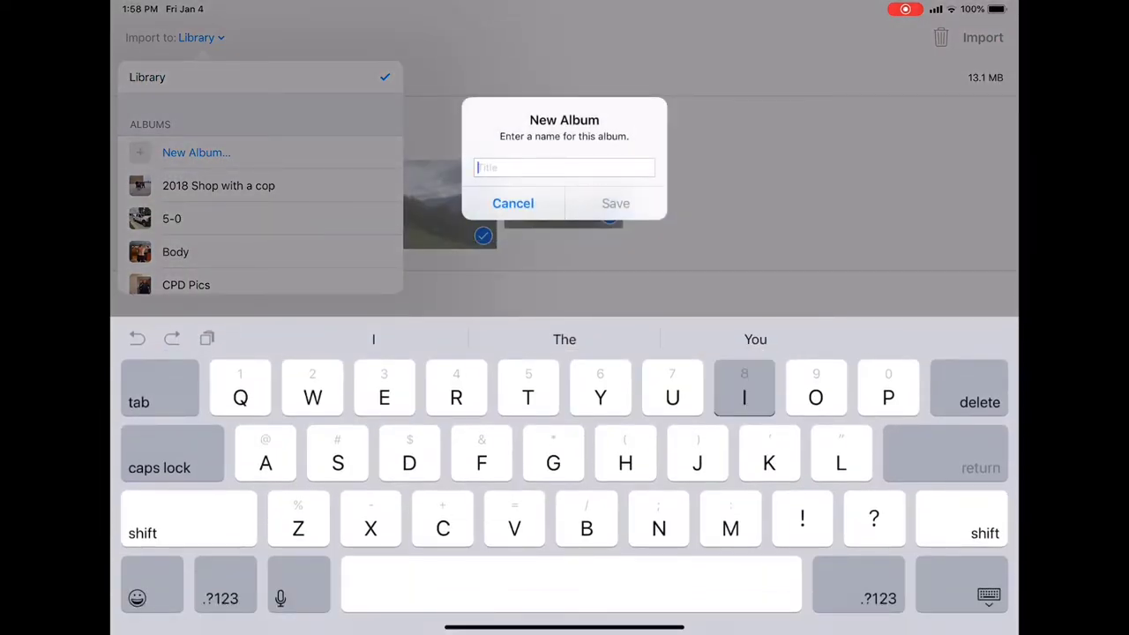
text(t)
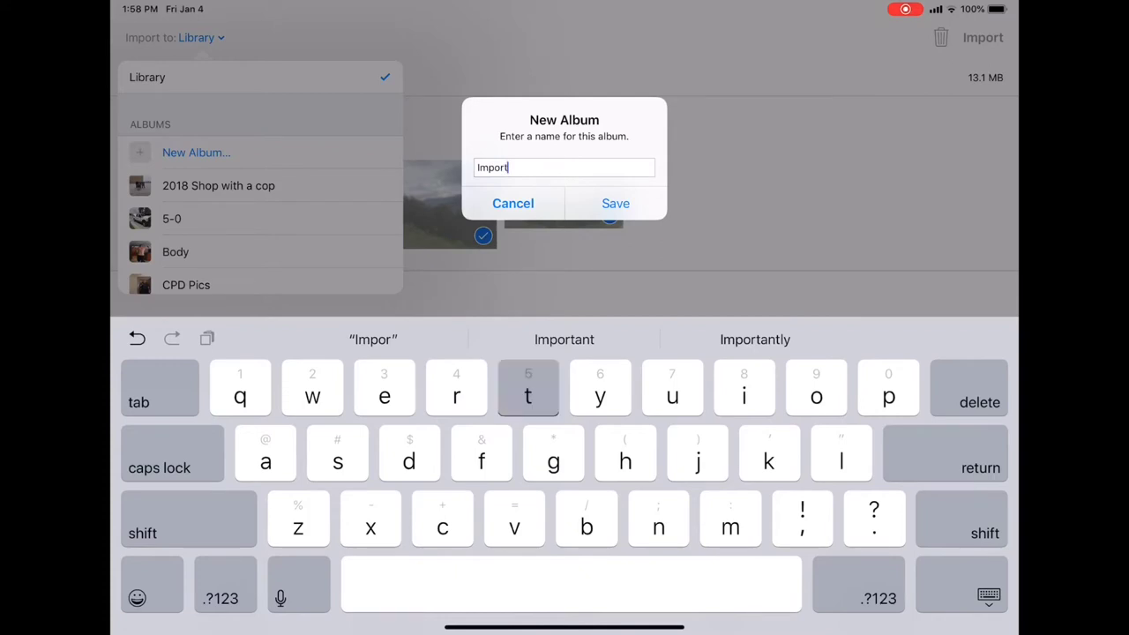
key(Return)
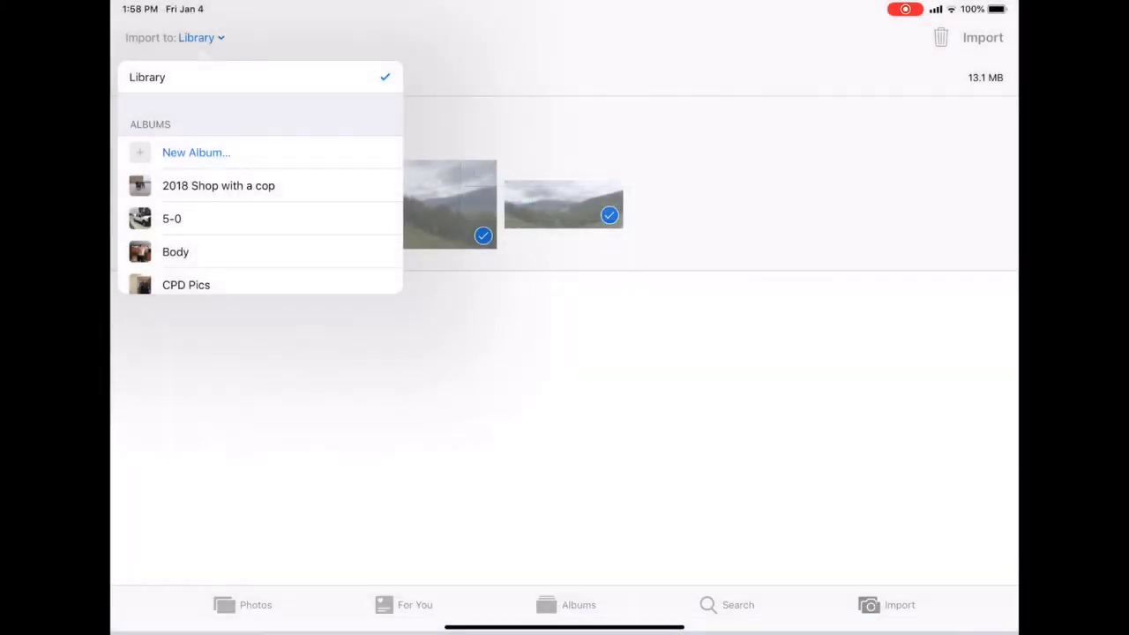
click(184, 204)
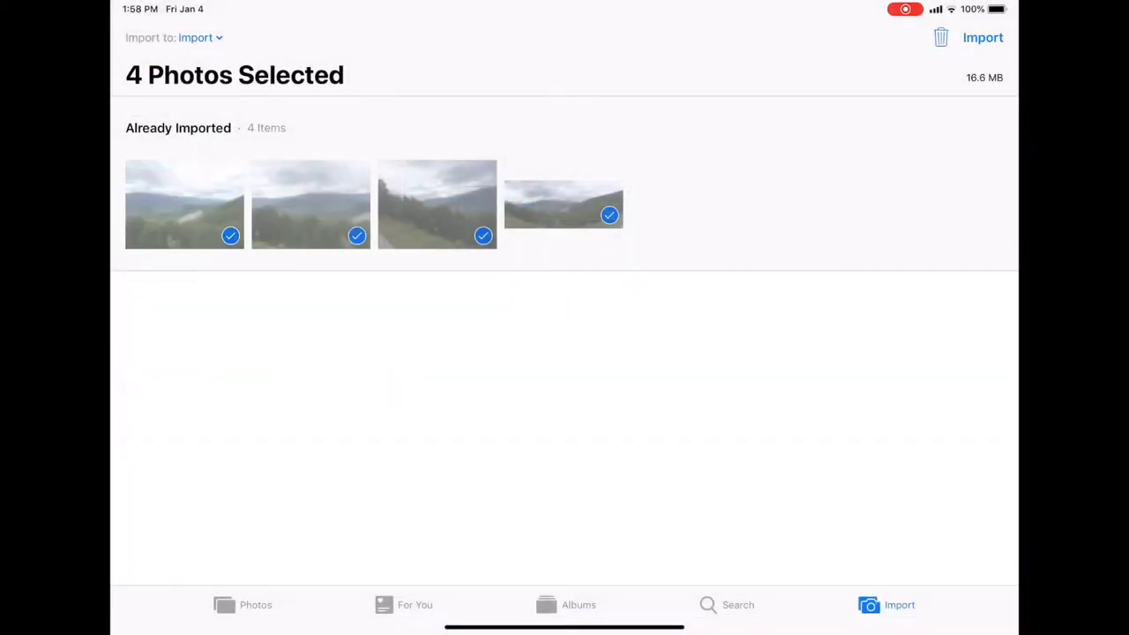
- Import all four photos despite the duplicates warning, then delete them from the drive
click(983, 37)
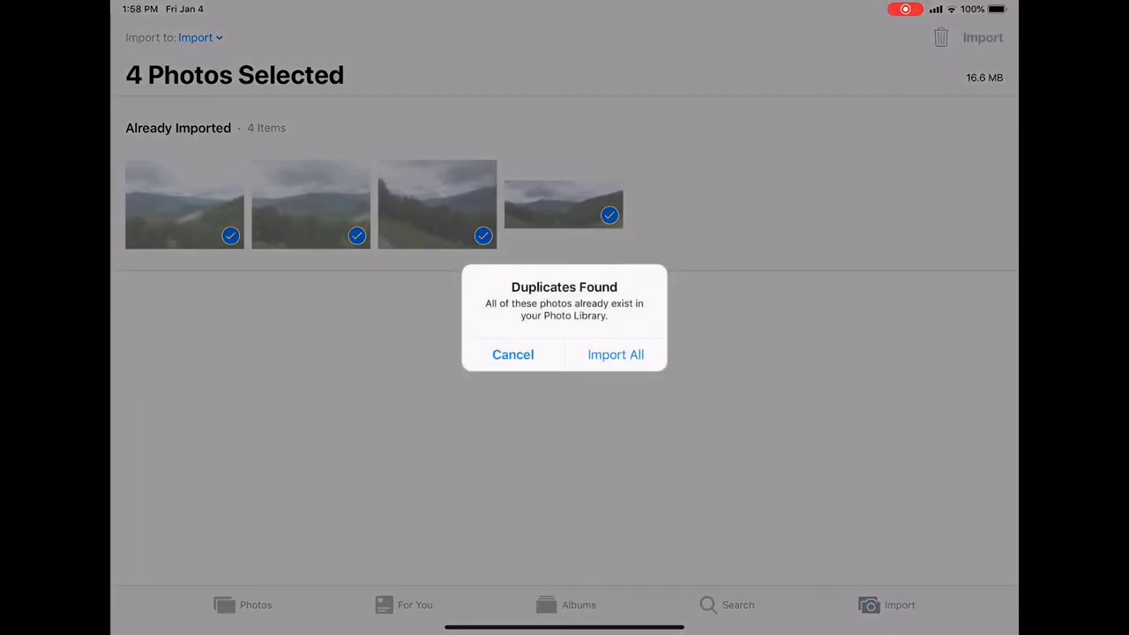
click(616, 353)
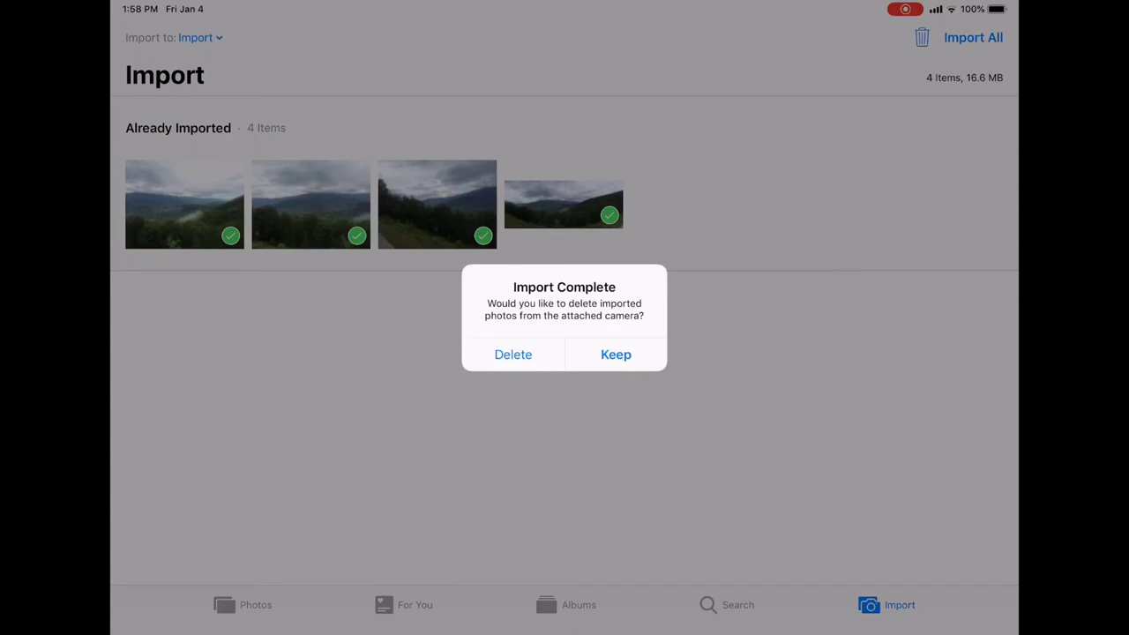
click(512, 354)
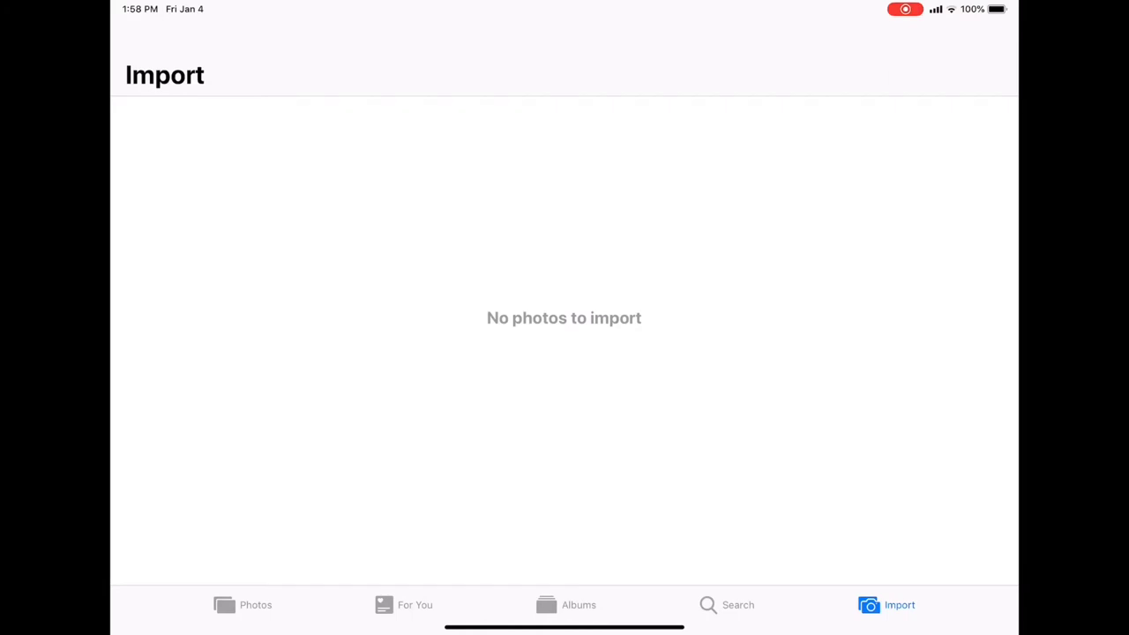
- Open the Import album under Albums and view its first photo, the foggy valley, full-screen
click(579, 604)
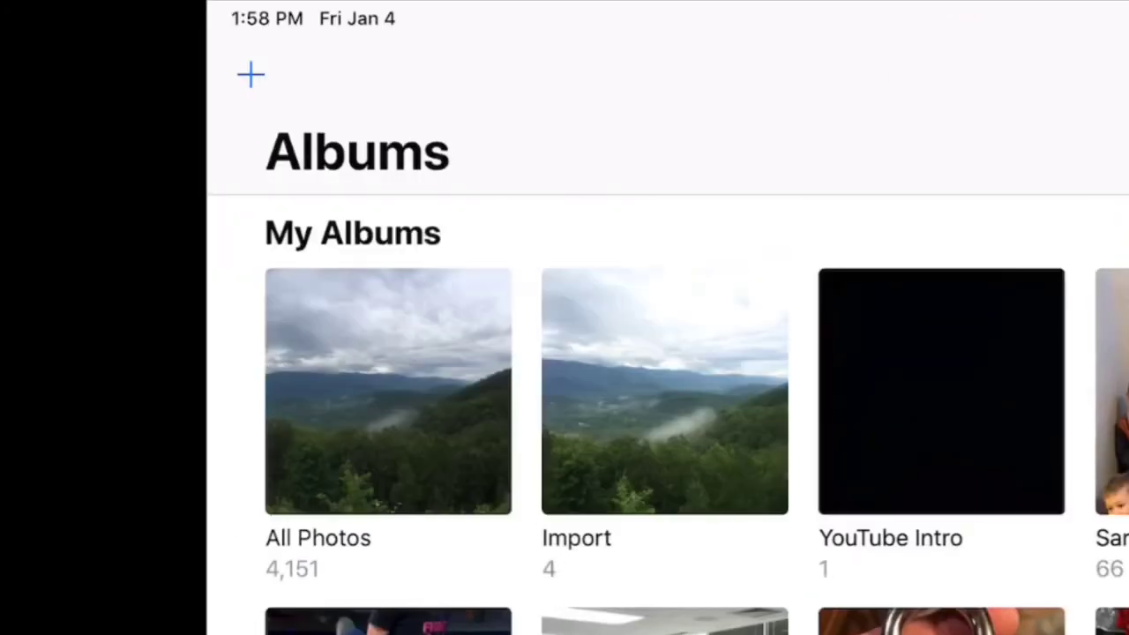
click(340, 194)
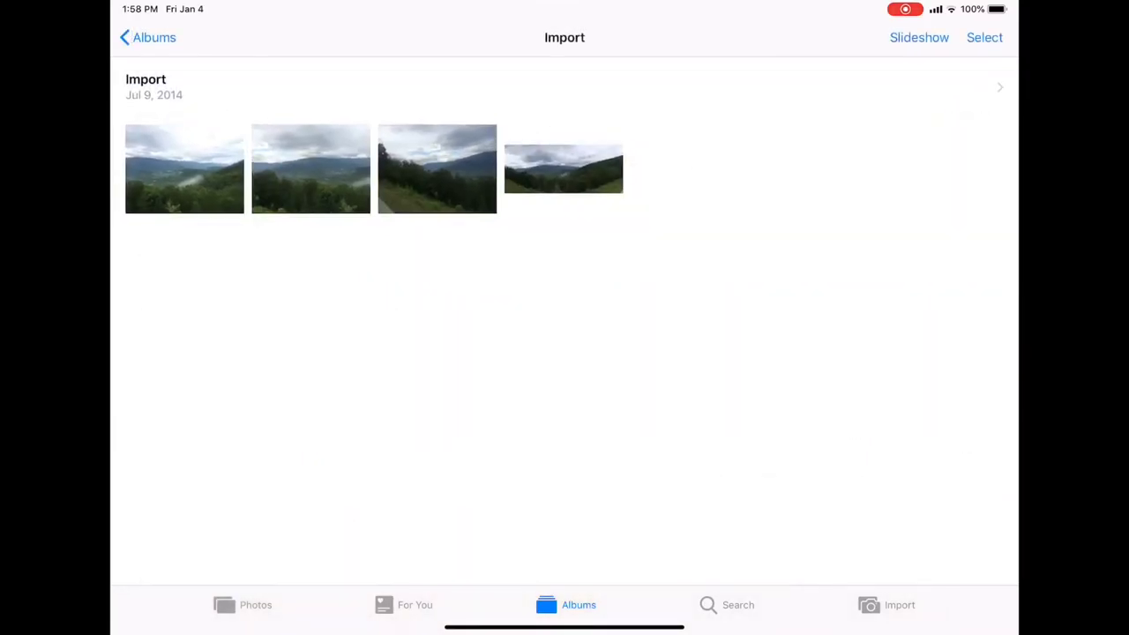
click(184, 169)
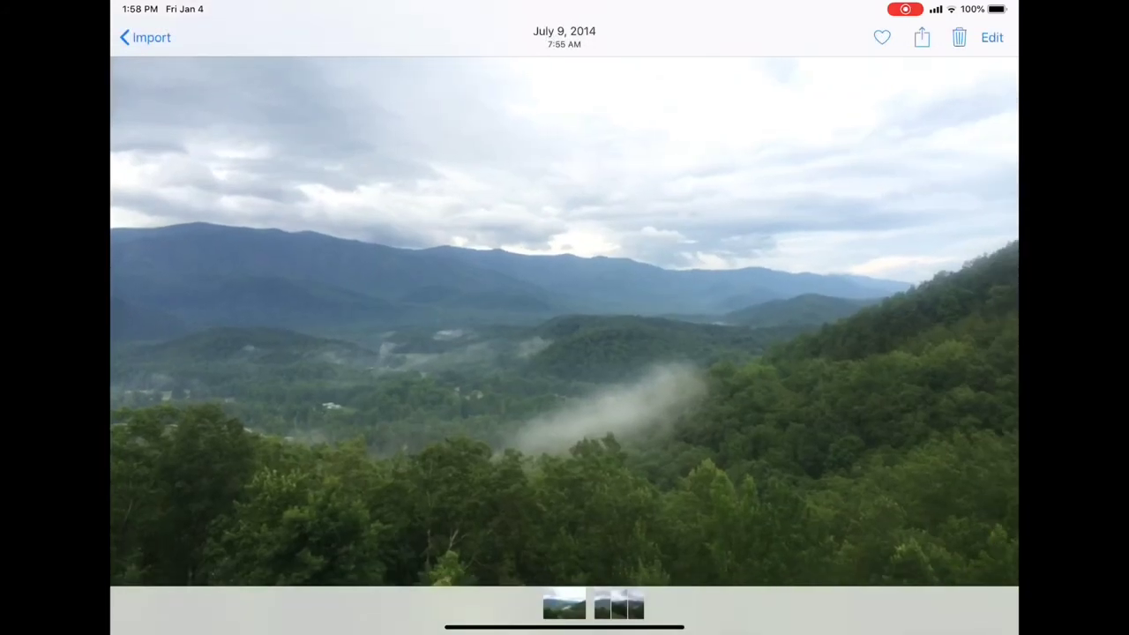